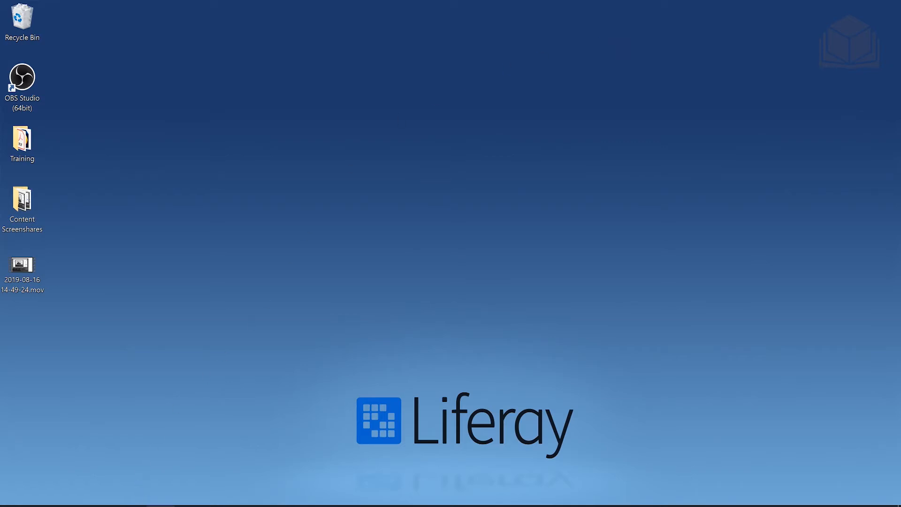
- In File Explorer, browse from Local Disk (C:) into liferay and then bundles
{"action": "left_click", "coordinate": [161, 505]}
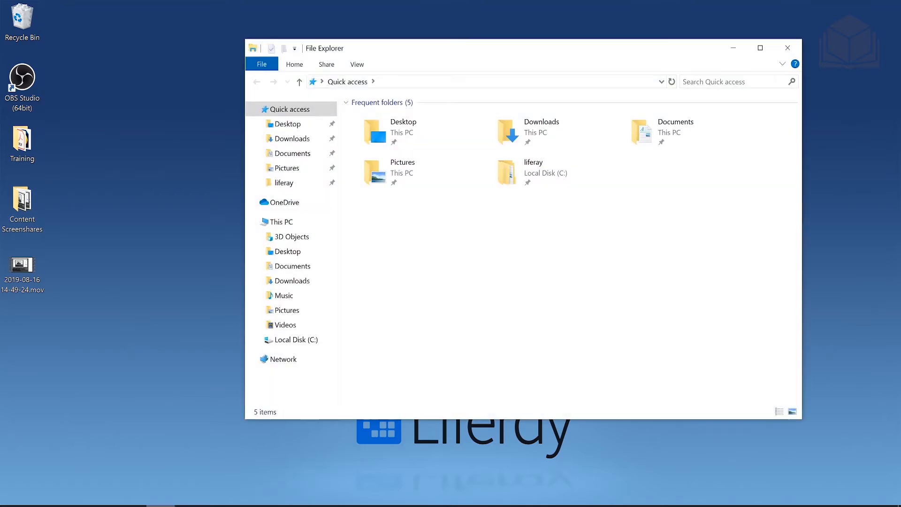
{"action": "left_click", "coordinate": [309, 343]}
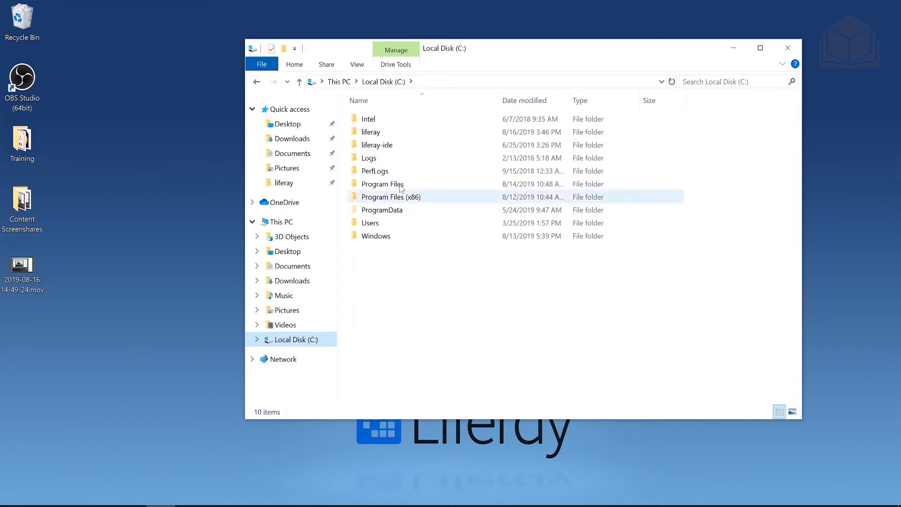
{"action": "double_click", "coordinate": [396, 135]}
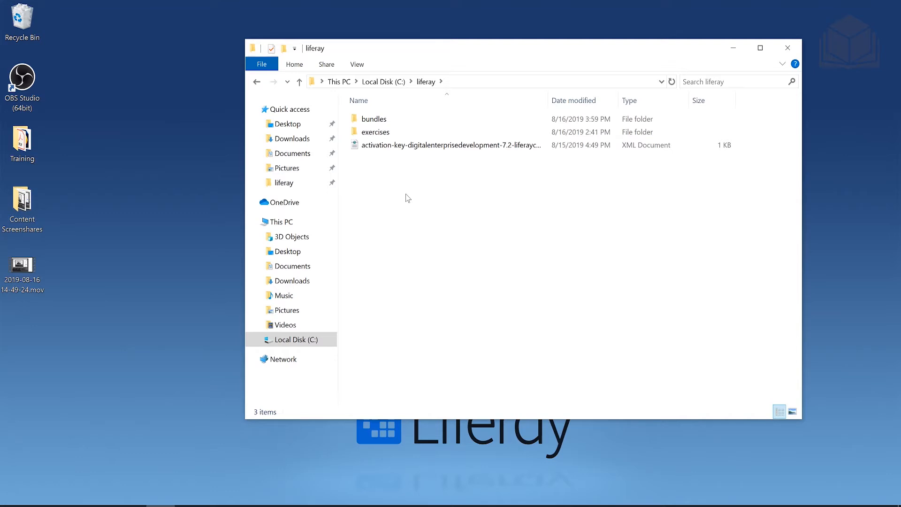
{"action": "double_click", "coordinate": [401, 123]}
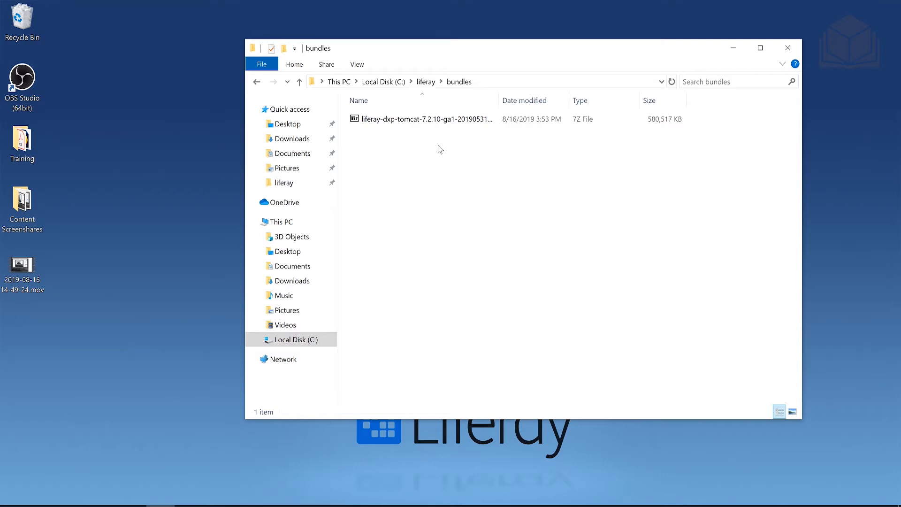
- Extract the Tomcat 7Z archive with 7-Zip Extract Here and open liferay-dxp-7.2.10-ga1
{"action": "right_click", "coordinate": [435, 121]}
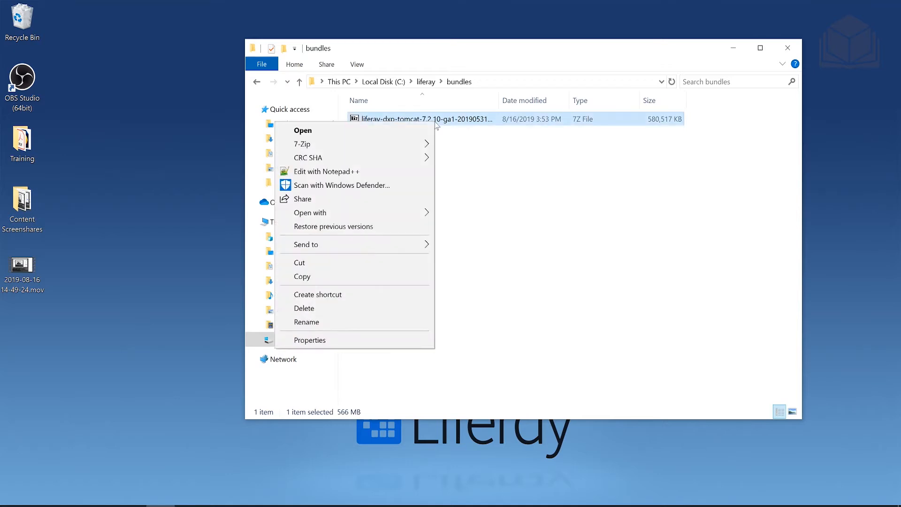
{"action": "mouse_move", "coordinate": [415, 143]}
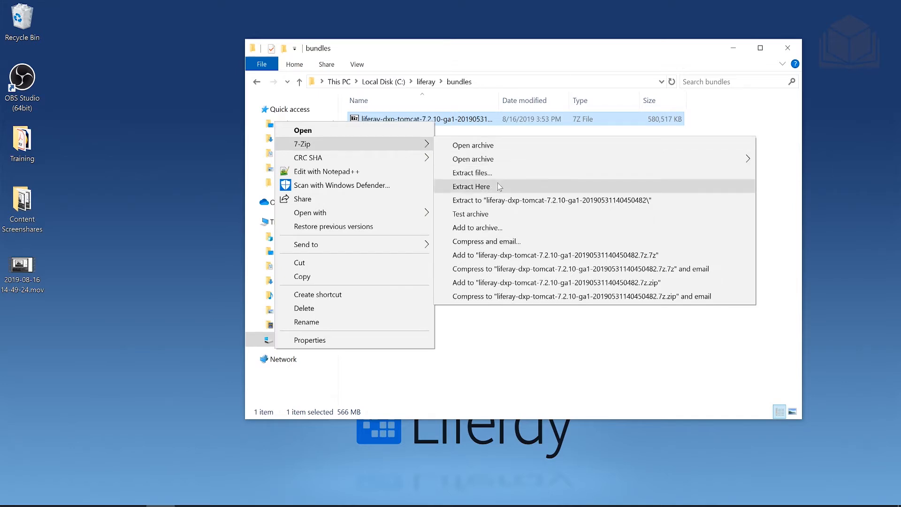
{"action": "left_click", "coordinate": [472, 186]}
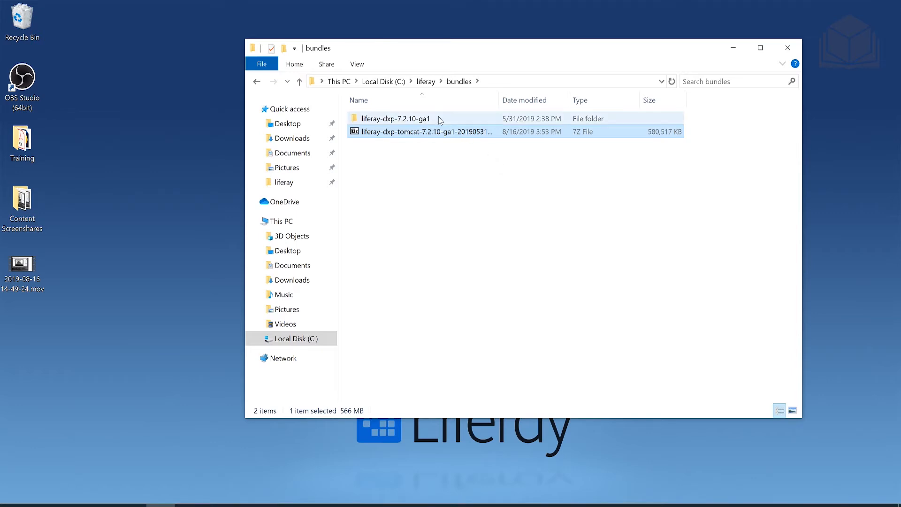
{"action": "double_click", "coordinate": [440, 120]}
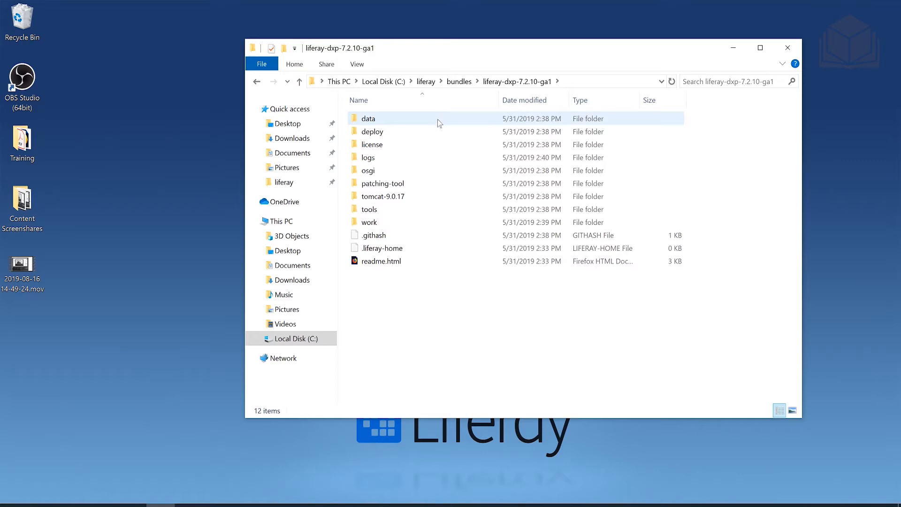
- Go into tomcat-9.0.17 > bin and run startup.bat to start the Tomcat server
{"action": "double_click", "coordinate": [418, 200]}
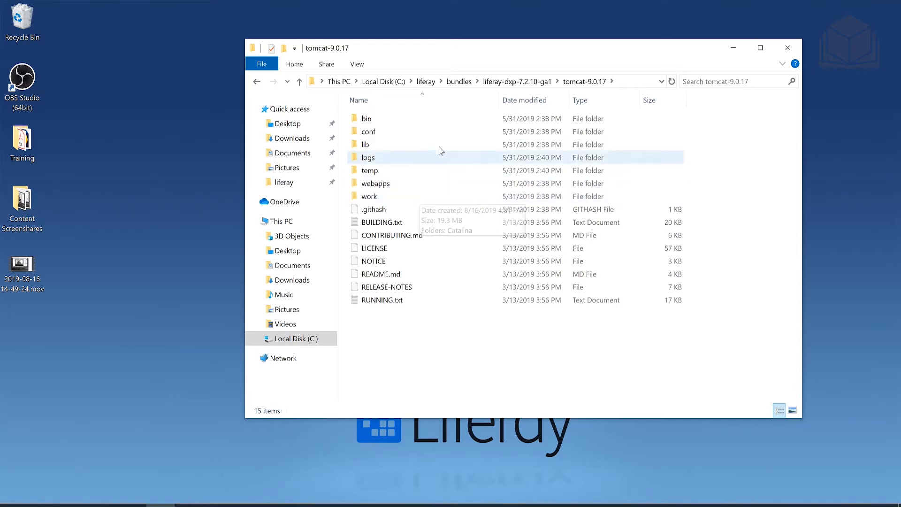
{"action": "double_click", "coordinate": [436, 120]}
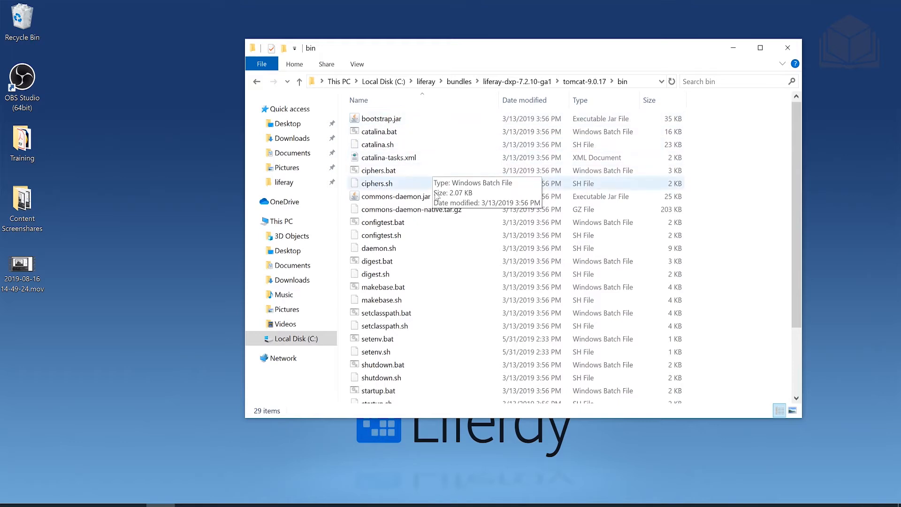
{"action": "scroll", "coordinate": [438, 270], "scroll_direction": "down", "scroll_amount": 1}
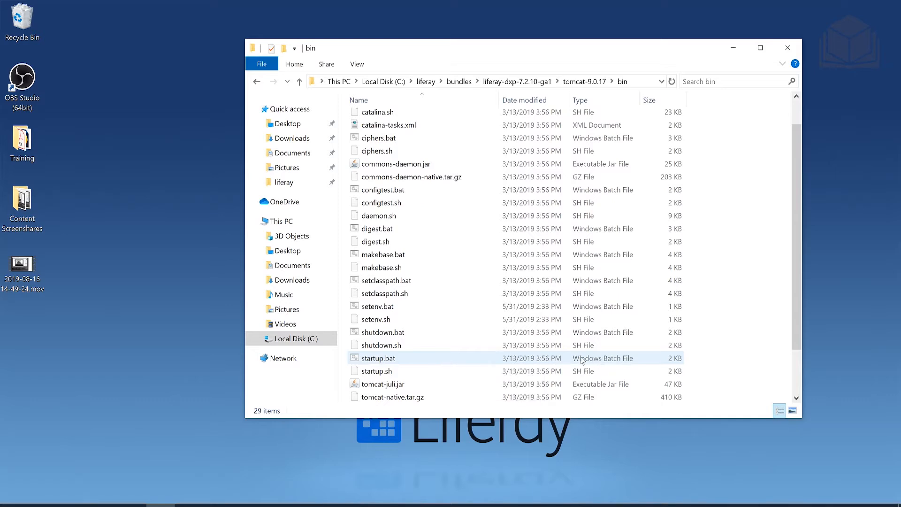
{"action": "double_click", "coordinate": [474, 359]}
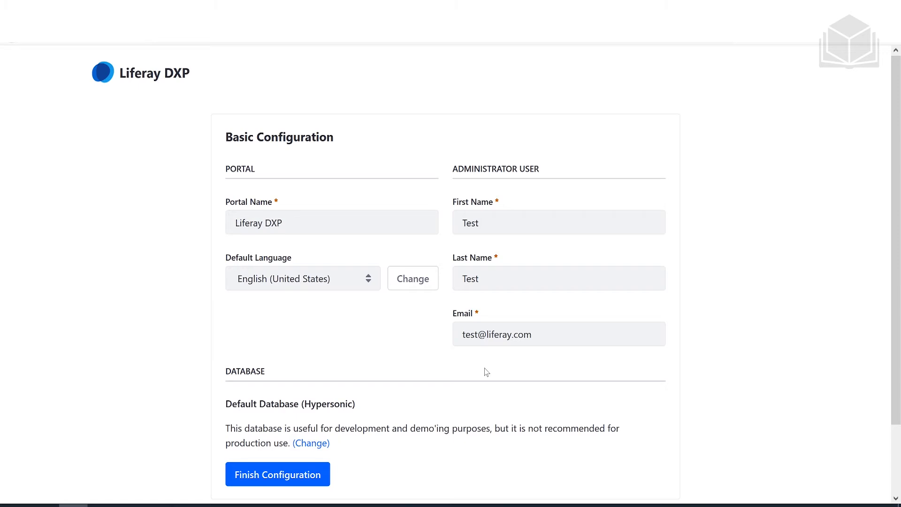
- Set the Portal Name to 'Livingstone Hotels & Resorts'
{"action": "double_click", "coordinate": [274, 223]}
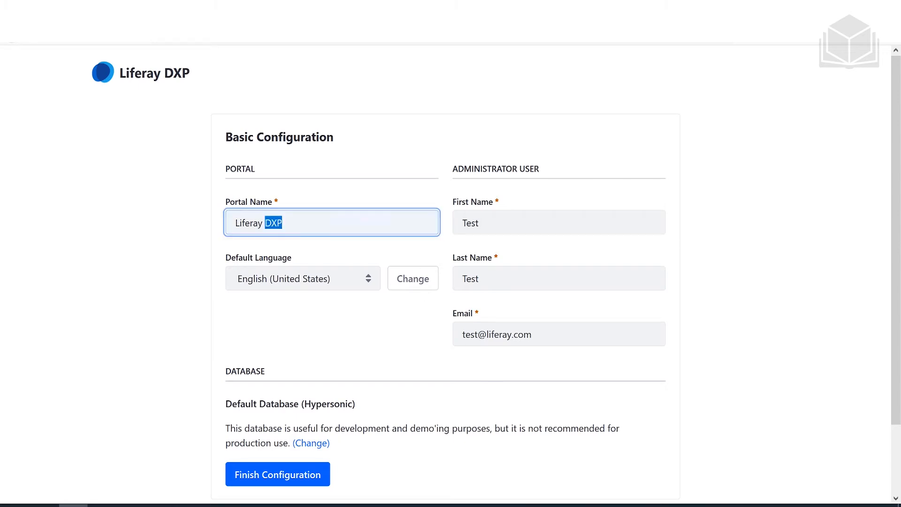
{"action": "triple_click", "coordinate": [273, 223]}
{"action": "type", "text": "Living"}
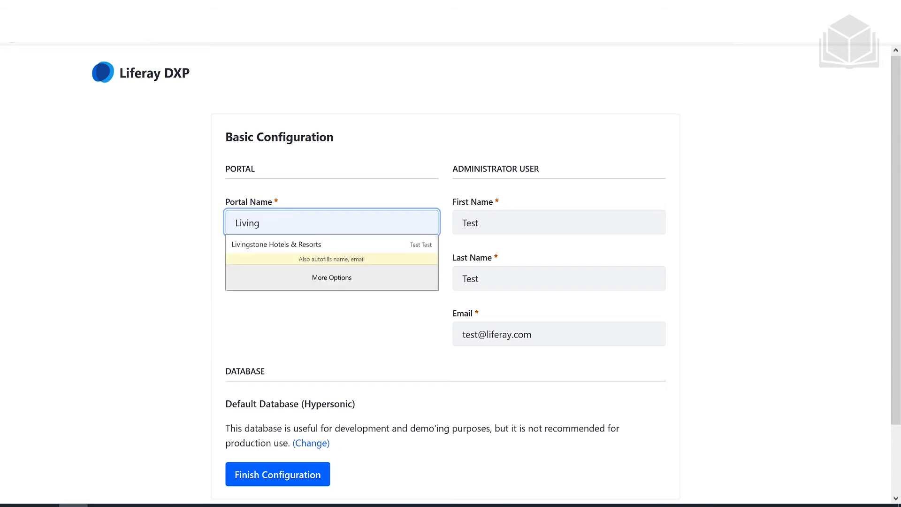
{"action": "type", "text": "stone Hotels & Resorts"}
{"action": "left_click", "coordinate": [389, 353]}
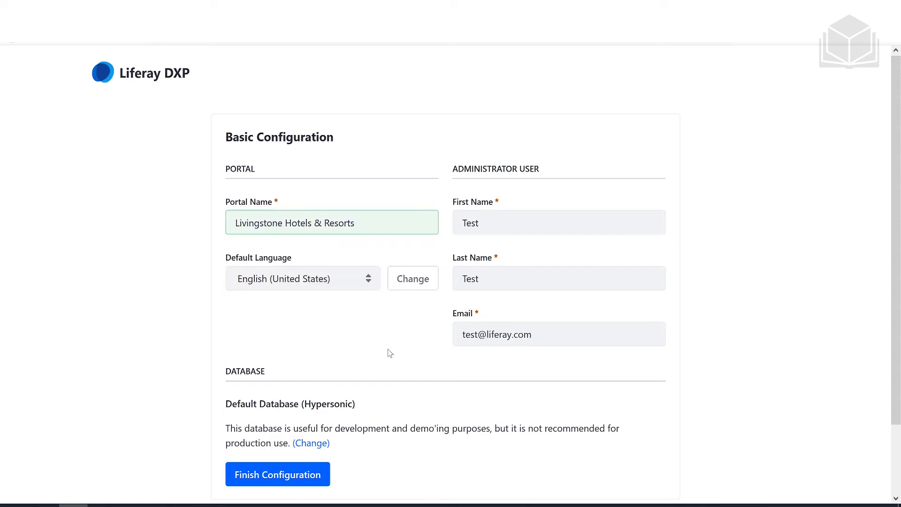
{"action": "right_click", "coordinate": [442, 339]}
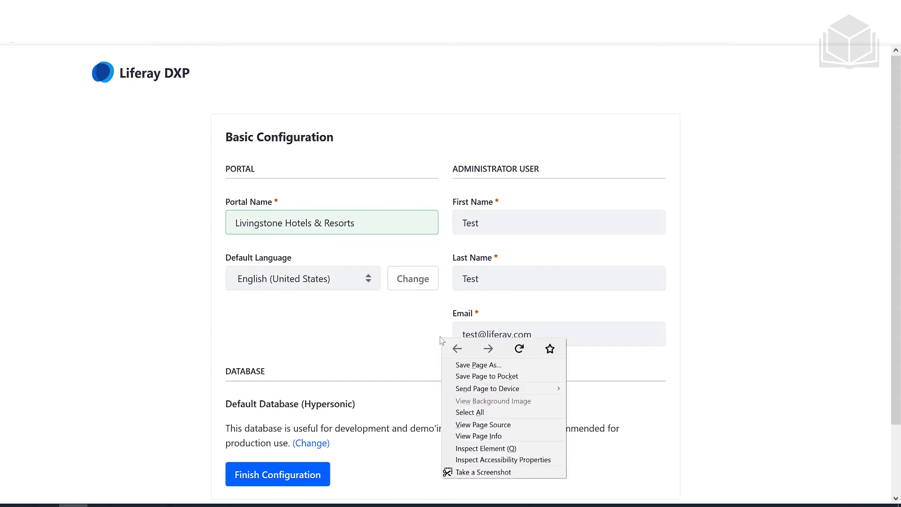
{"action": "left_click", "coordinate": [430, 336]}
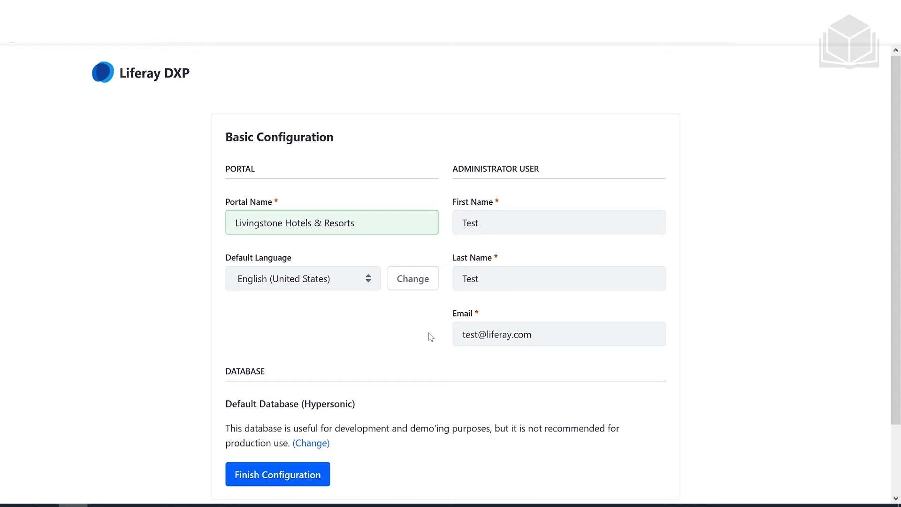
- Replace the administrator's first and last name with the new admin's name
{"action": "double_click", "coordinate": [479, 222]}
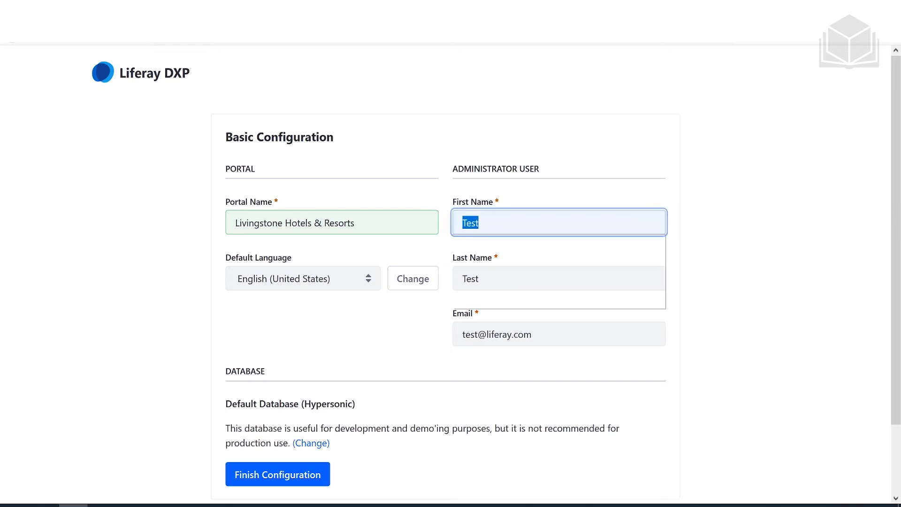
{"action": "key", "text": "BackSpace"}
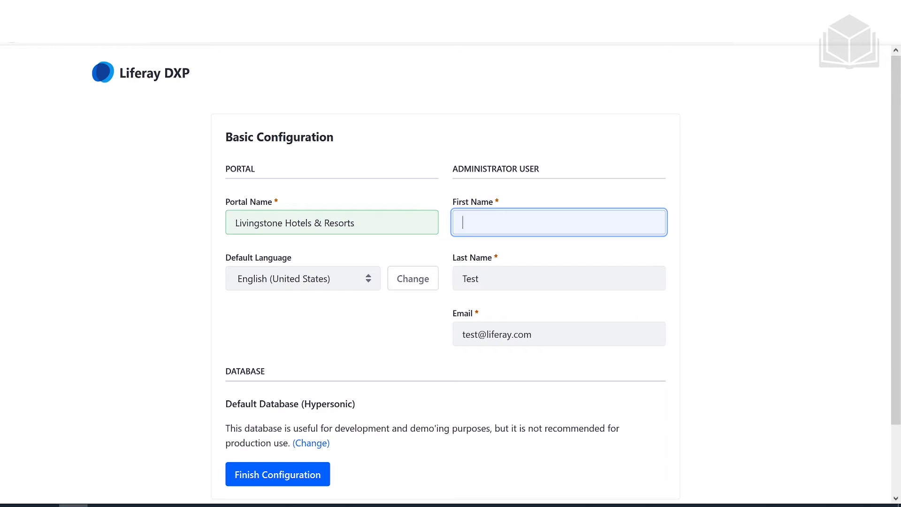
{"action": "key", "text": "Tab"}
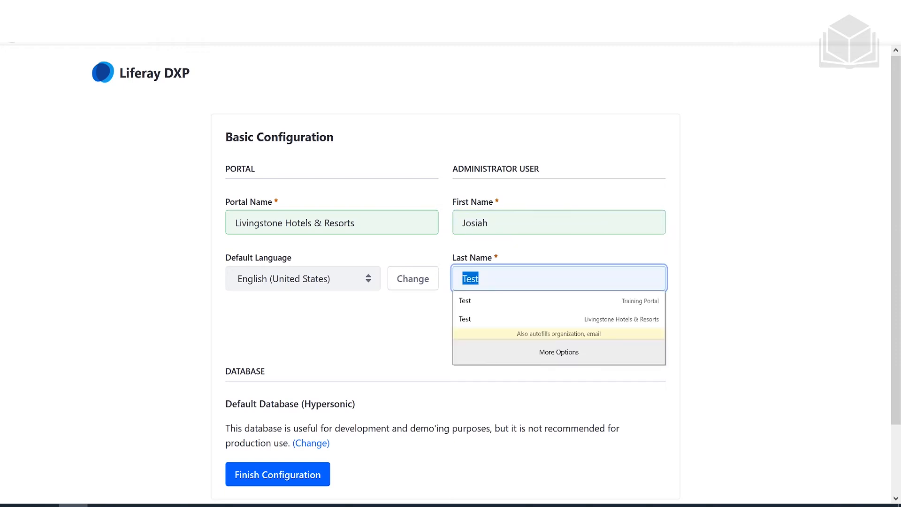
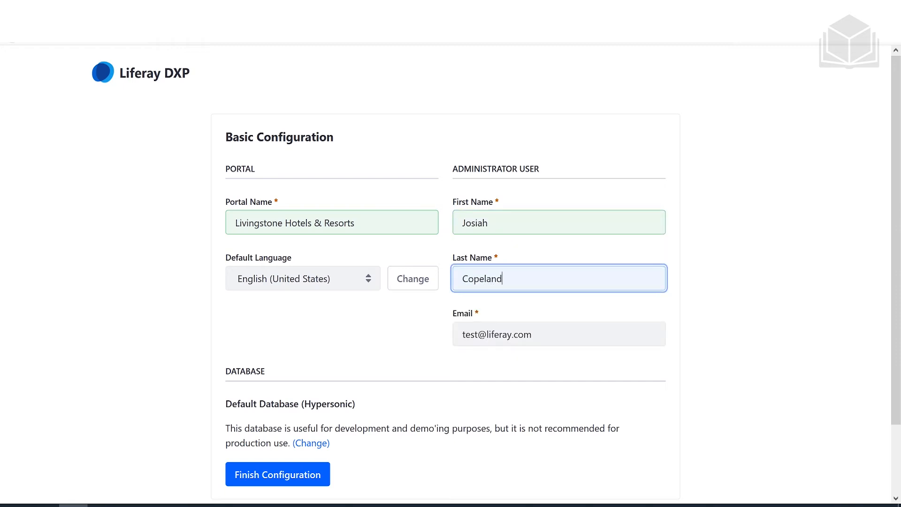
- Enter the administrator's e-mail address and finish the configuration
{"action": "key", "text": "Tab"}
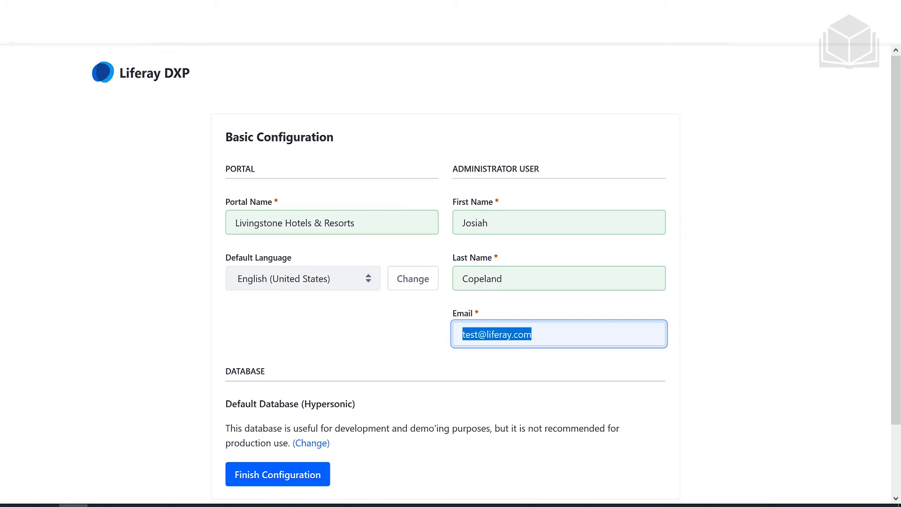
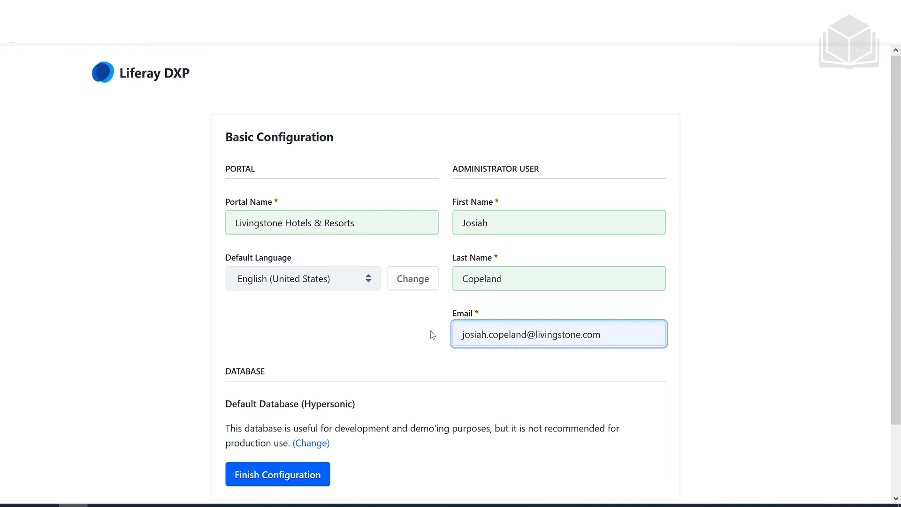
{"action": "left_click", "coordinate": [388, 377]}
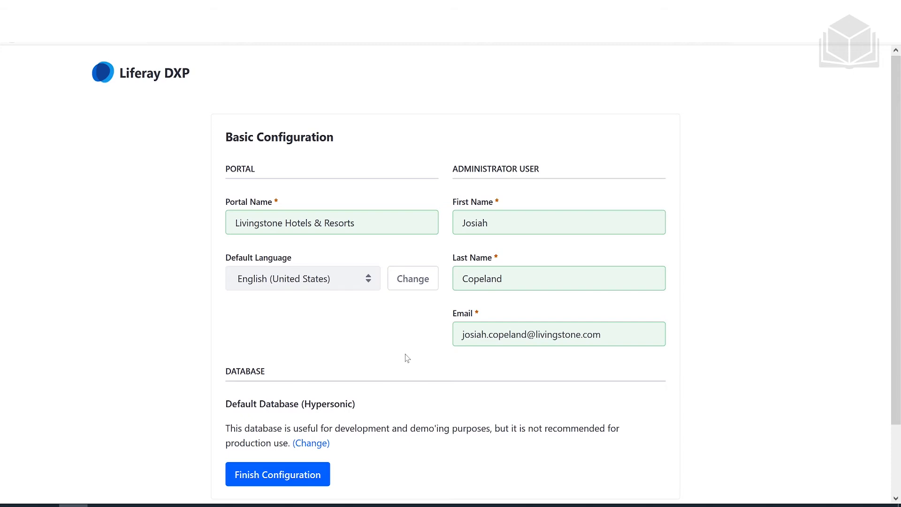
{"action": "scroll", "coordinate": [405, 359], "scroll_direction": "down", "scroll_amount": 2}
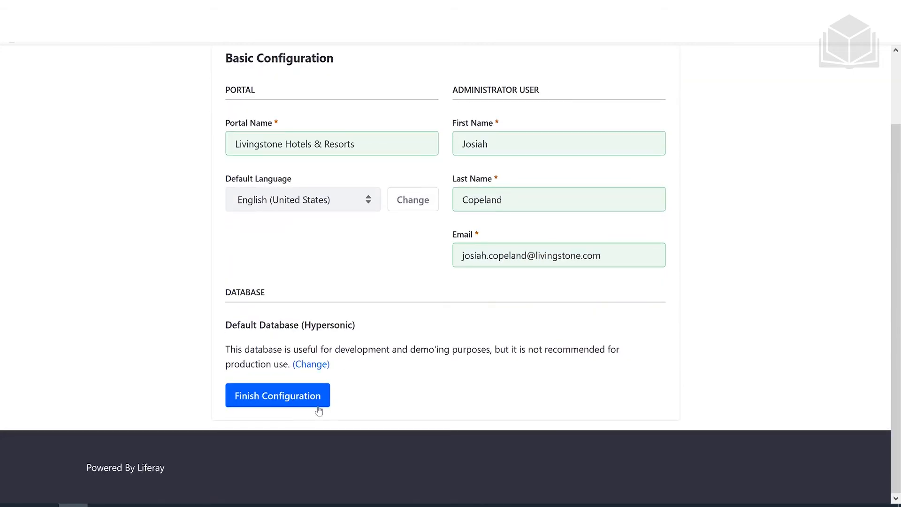
{"action": "left_click", "coordinate": [308, 407]}
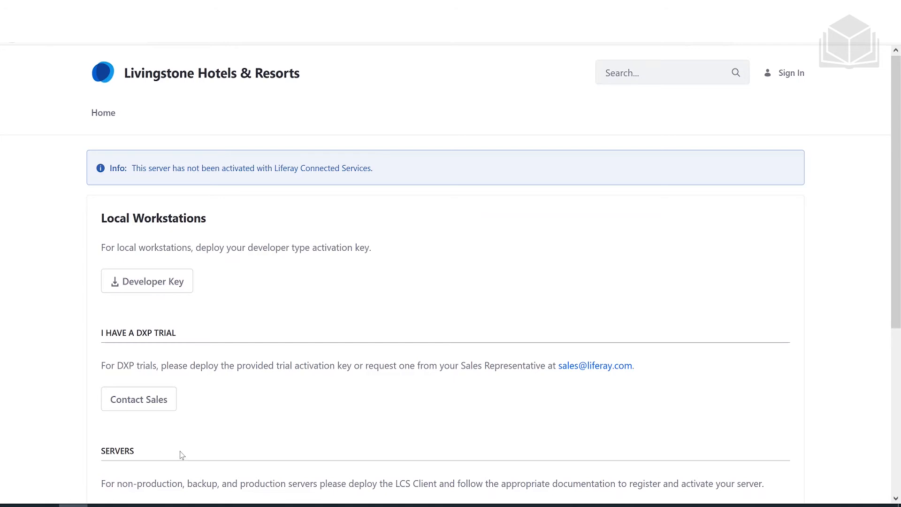
- Select the activation-key XML file in C:\liferay
{"action": "left_click", "coordinate": [161, 505]}
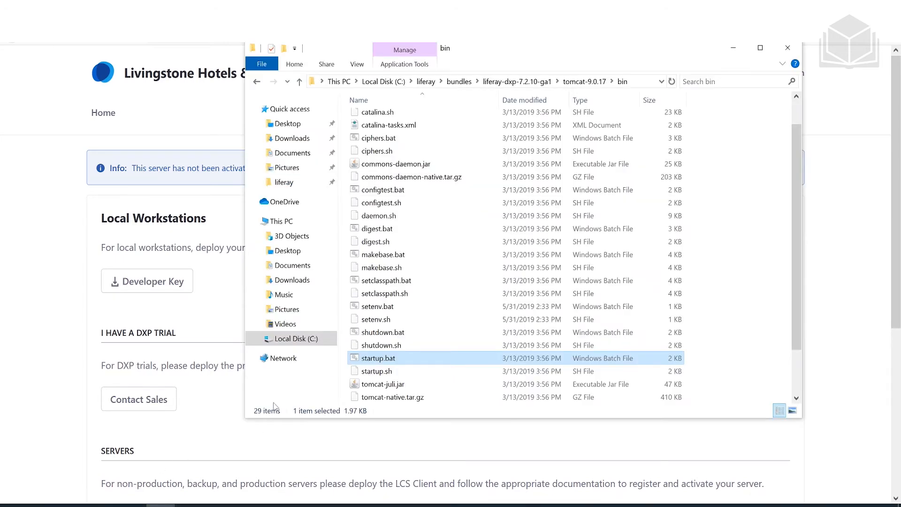
{"action": "left_click", "coordinate": [316, 340]}
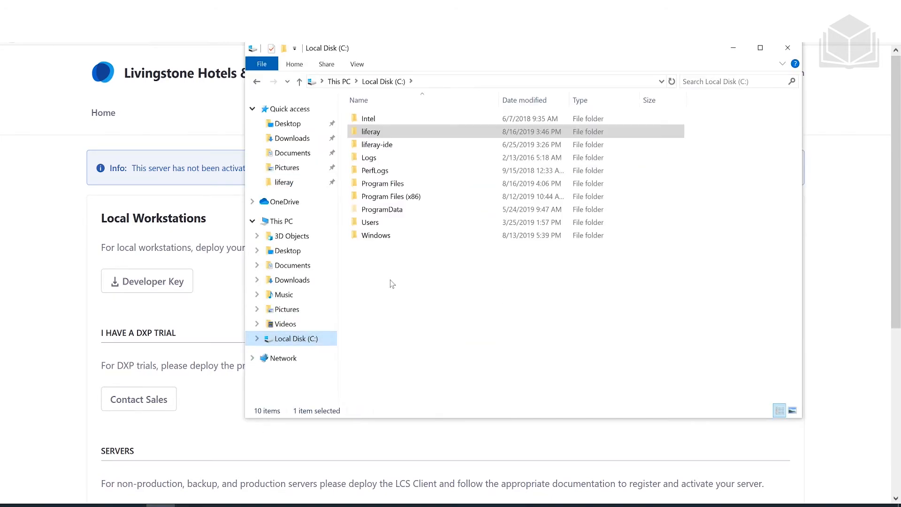
{"action": "double_click", "coordinate": [421, 133]}
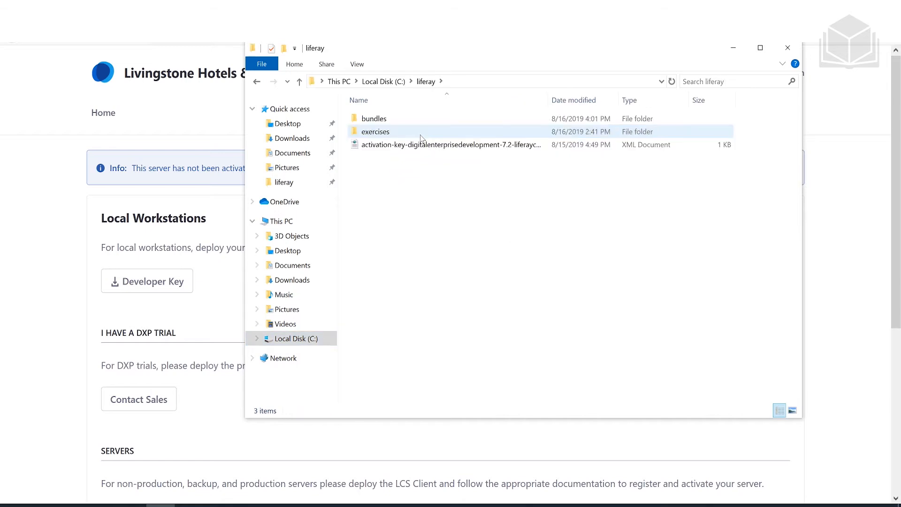
{"action": "left_click", "coordinate": [418, 148]}
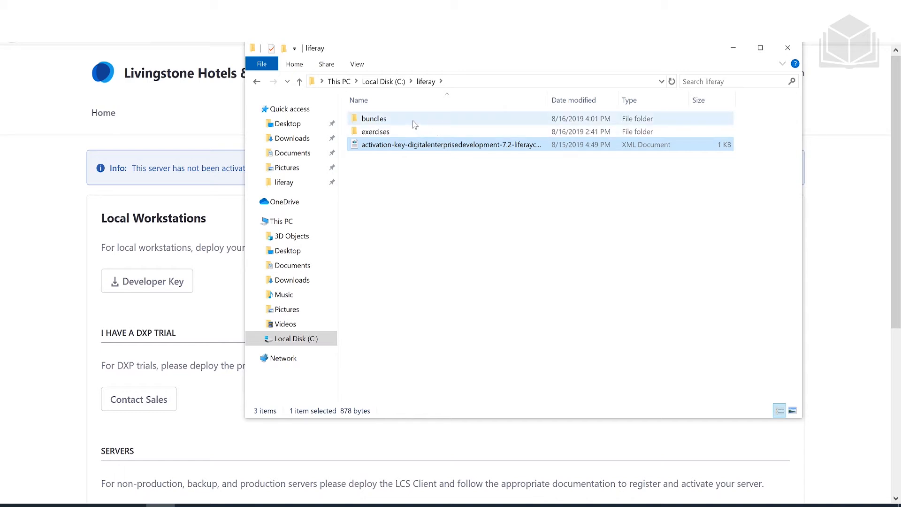
- Paste the activation key into bundles\liferay-dxp-7.2.10-ga1\deploy and minimize File Explorer
{"action": "double_click", "coordinate": [375, 119]}
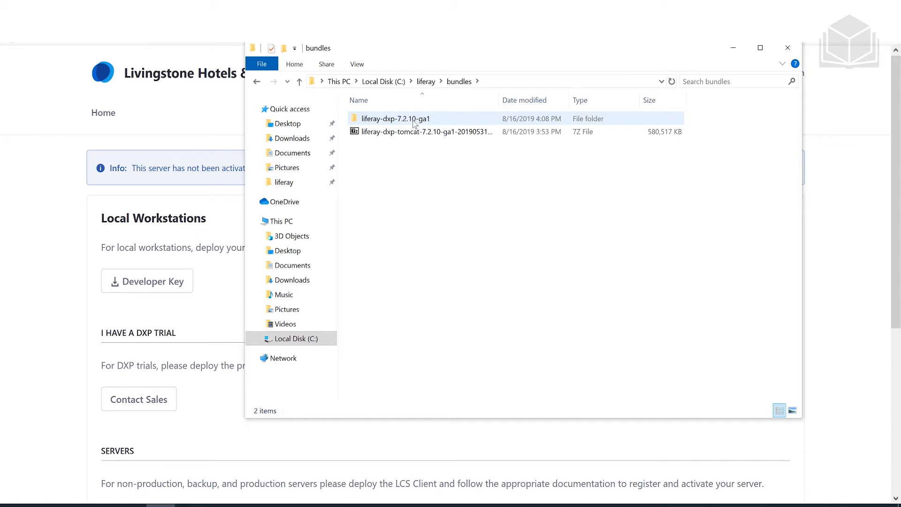
{"action": "double_click", "coordinate": [414, 120]}
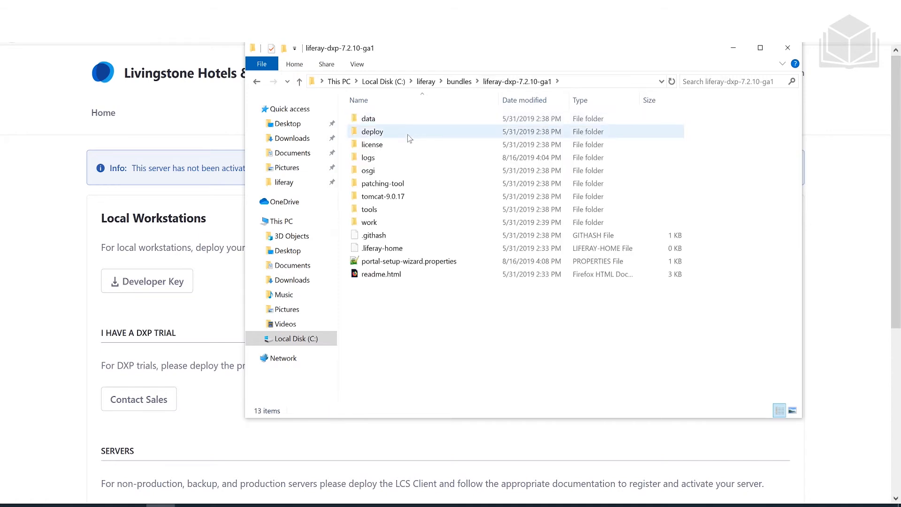
{"action": "double_click", "coordinate": [408, 137]}
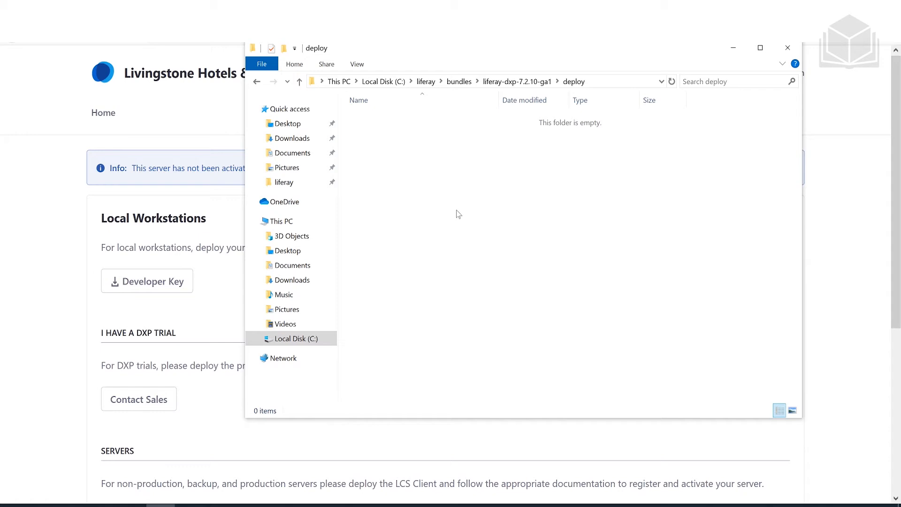
{"action": "key", "text": "ctrl+v"}
{"action": "left_click", "coordinate": [204, 115]}
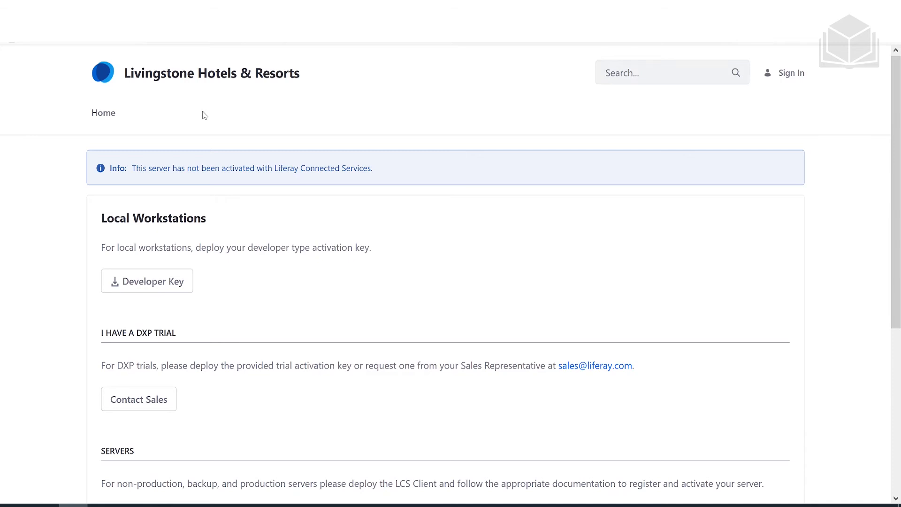
- Refresh the portal page with F5 to show the activated Hello World home page
{"action": "key", "text": "F5"}
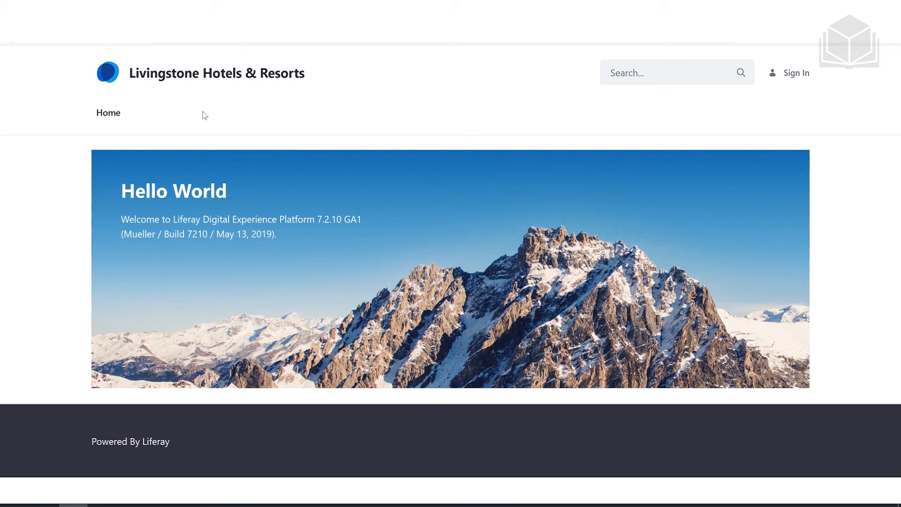
- Sign in with the administrator's e-mail, correcting its domain, and the account password
{"action": "left_click", "coordinate": [811, 78]}
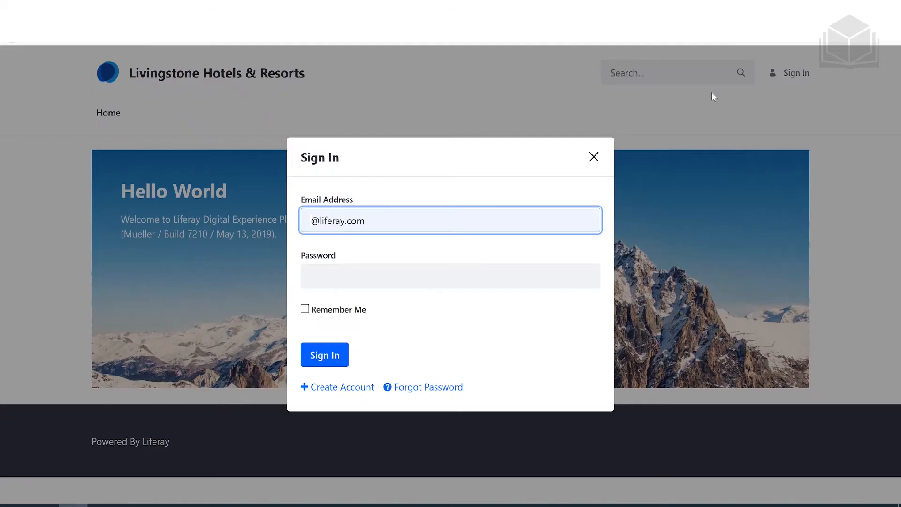
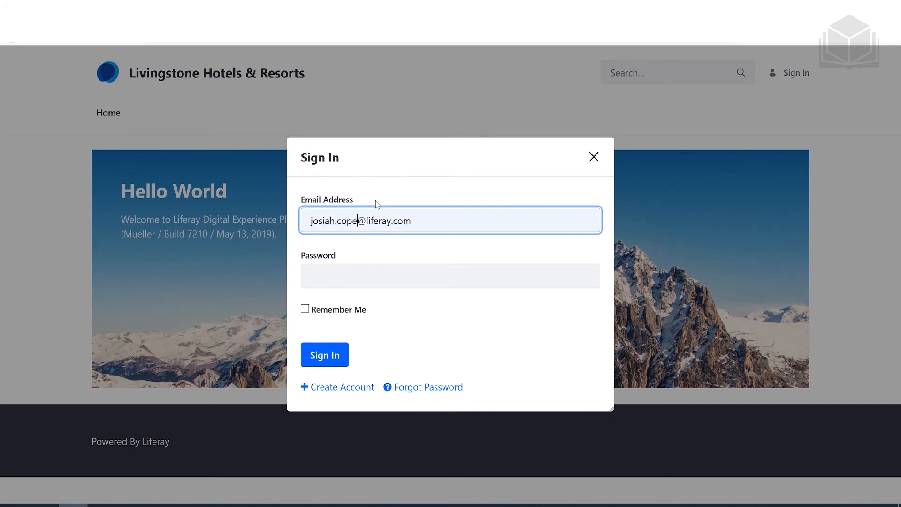
{"action": "key", "text": "Right"}
{"action": "key", "text": "Right"}
{"action": "key", "text": "Right"}
{"action": "key", "text": "Right"}
{"action": "key", "text": "Right"}
{"action": "key", "text": "Right"}
{"action": "key", "text": "BackSpace"}
{"action": "key", "text": "BackSpace"}
{"action": "key", "text": "BackSpace"}
{"action": "key", "text": "BackSpace"}
{"action": "key", "text": "BackSpace"}
{"action": "type", "text": "vingstone"}
{"action": "key", "text": "Tab"}
{"action": "type", "text": "test"}
{"action": "key", "text": "Return"}
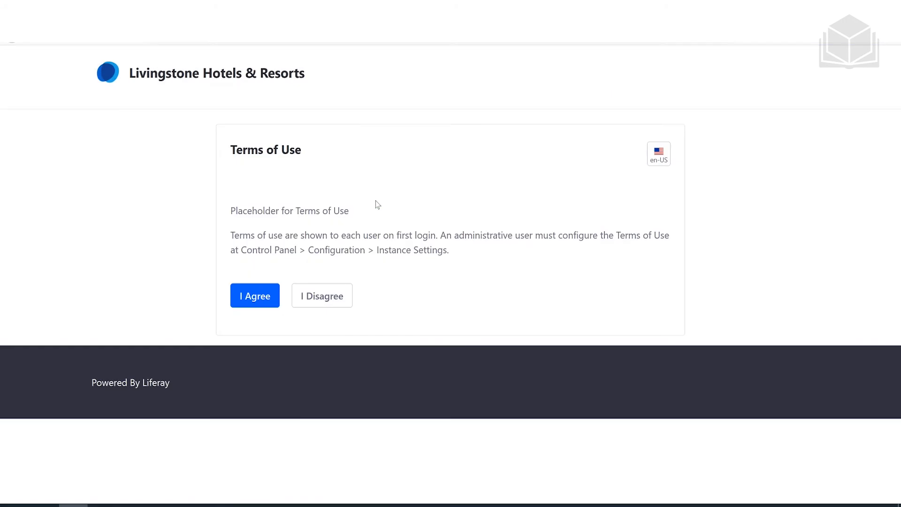
- Accept the terms of use and save a new password with its confirmation
{"action": "left_click", "coordinate": [257, 304]}
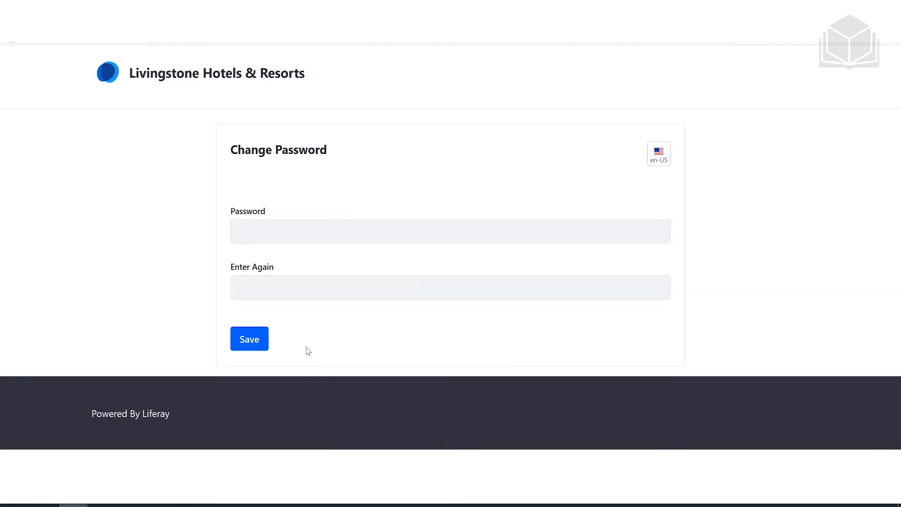
{"action": "left_click", "coordinate": [240, 232]}
{"action": "type", "text": "•••••"}
{"action": "key", "text": "Tab"}
{"action": "type", "text": "•••••"}
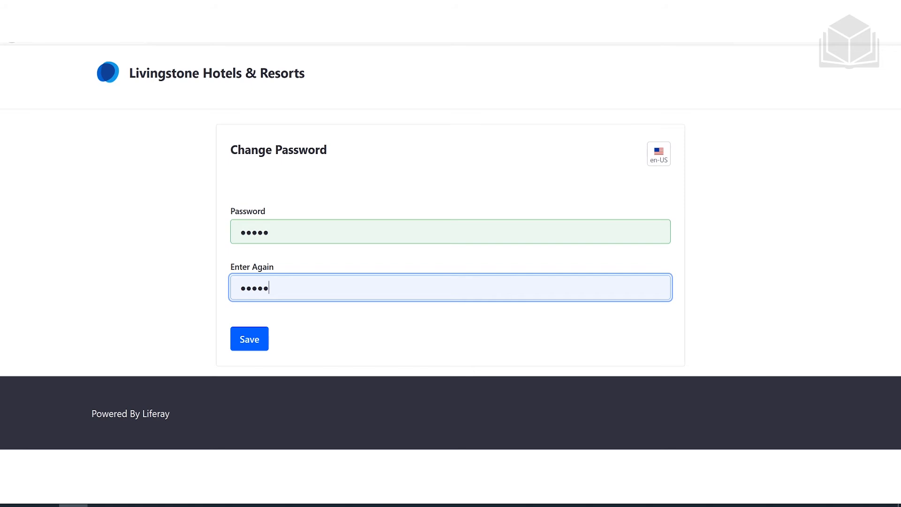
{"action": "left_click", "coordinate": [250, 336]}
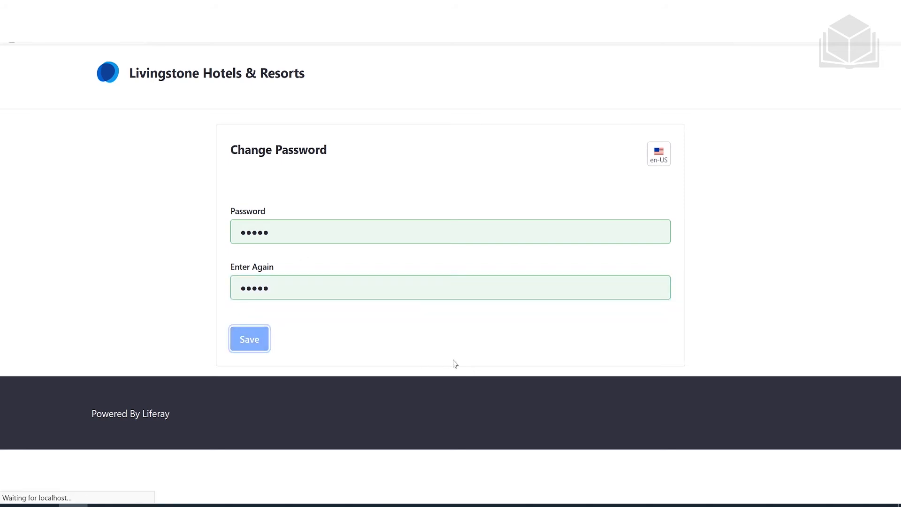
- Choose 'Write my own question' and enter the question 'What is your quest?'
{"action": "left_click", "coordinate": [349, 238]}
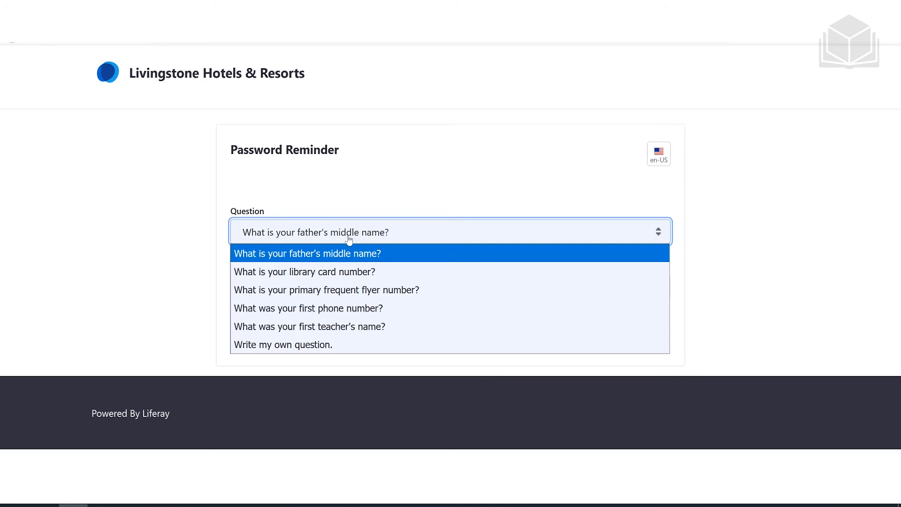
{"action": "left_click", "coordinate": [350, 345]}
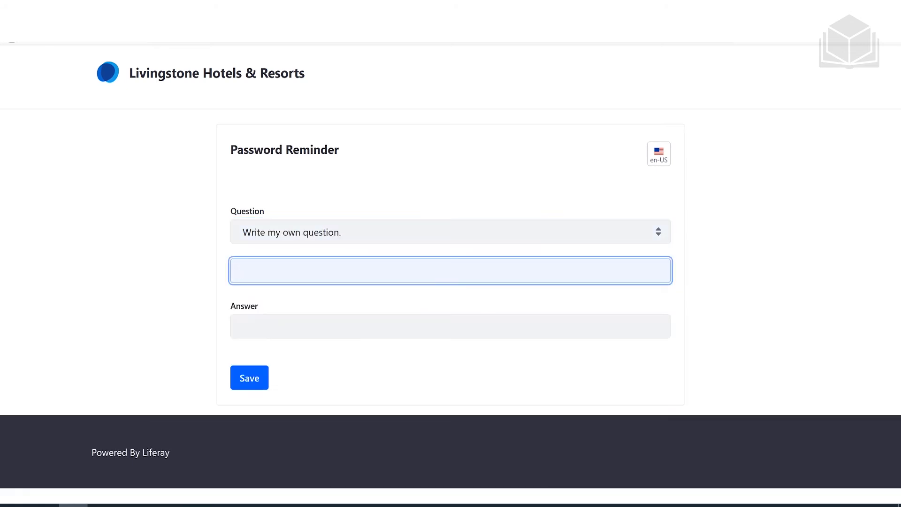
{"action": "type", "text": "What is your quest/"}
{"action": "key", "text": "Tab"}
{"action": "key", "text": "shift+Tab"}
{"action": "key", "text": "End"}
{"action": "key", "text": "BackSpace"}
{"action": "type", "text": "/"}
{"action": "key", "text": "BackSpace"}
{"action": "type", "text": "?"}
- Enter the reminder answer and save the password reminder
{"action": "key", "text": "Tab"}
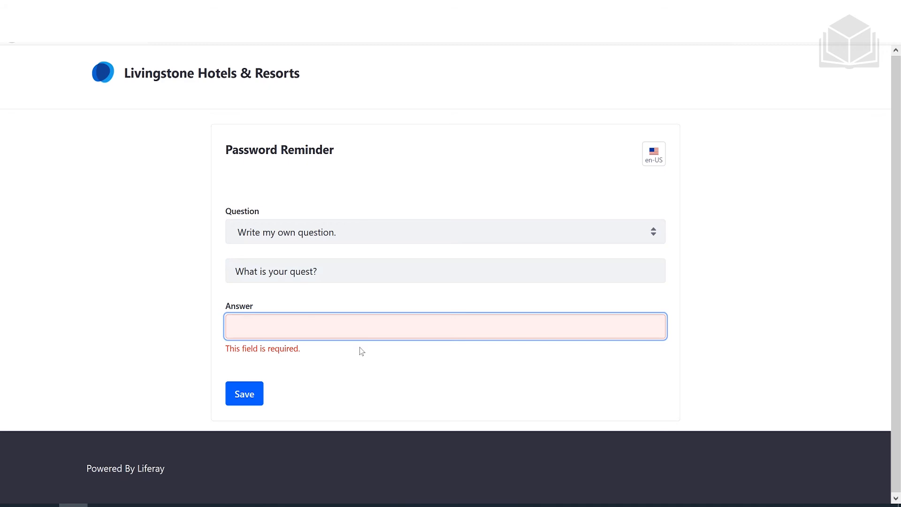
{"action": "type", "text": "Seek the holy grail"}
{"action": "left_click", "coordinate": [253, 396]}
{"action": "left_click", "coordinate": [247, 377]}
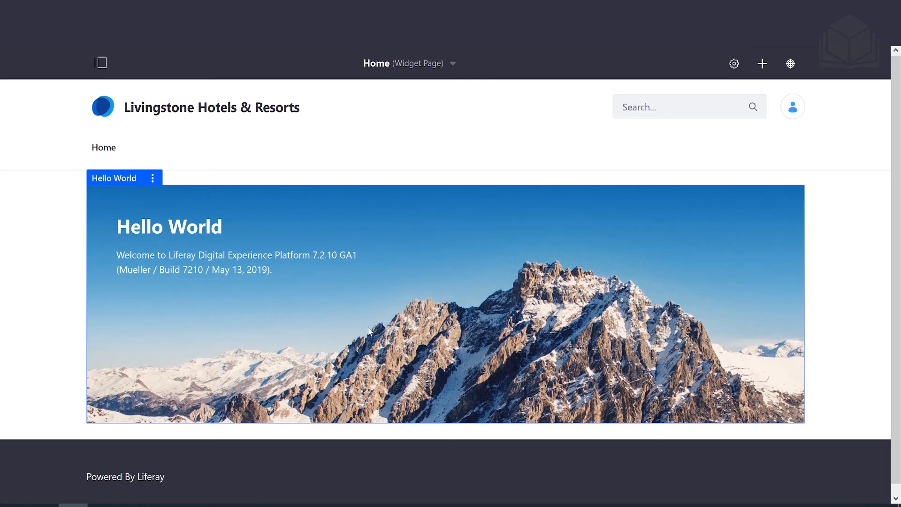
- Go to Control Panel > Apps > App Manager from the product menu
{"action": "left_click", "coordinate": [101, 63]}
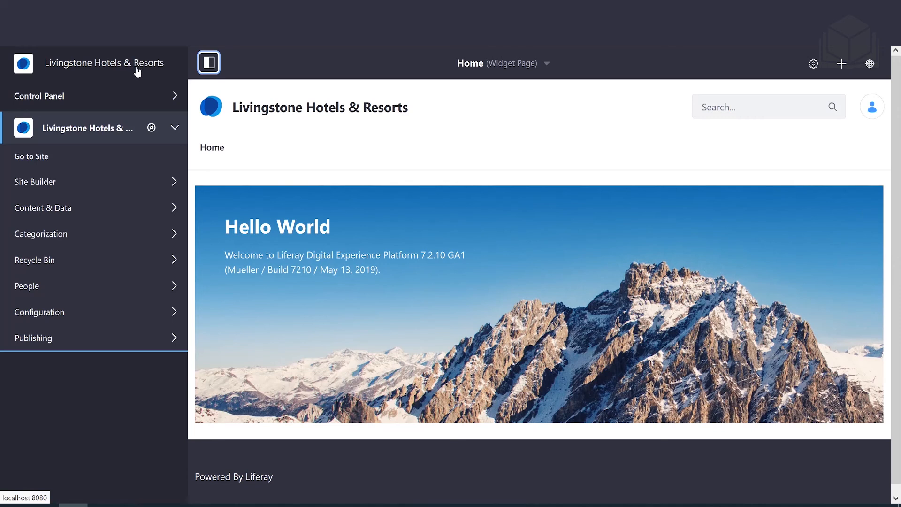
{"action": "left_click", "coordinate": [100, 95]}
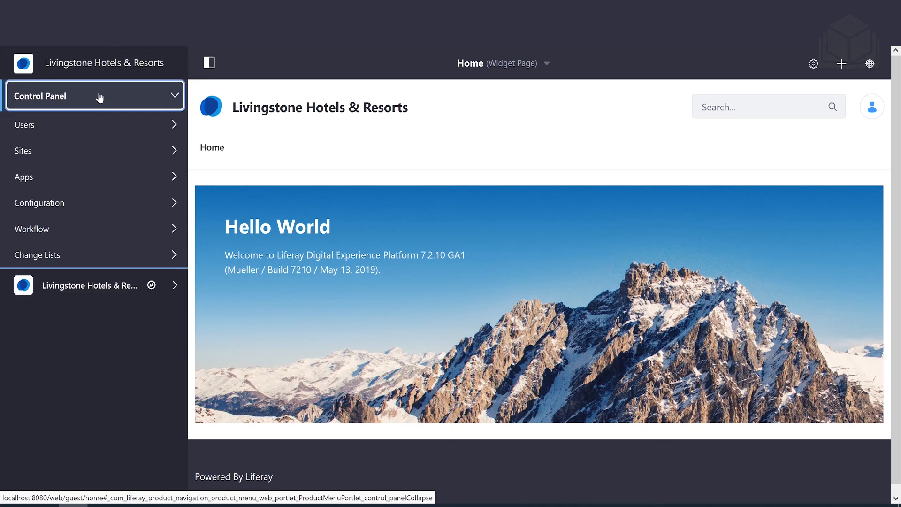
{"action": "left_click", "coordinate": [73, 177]}
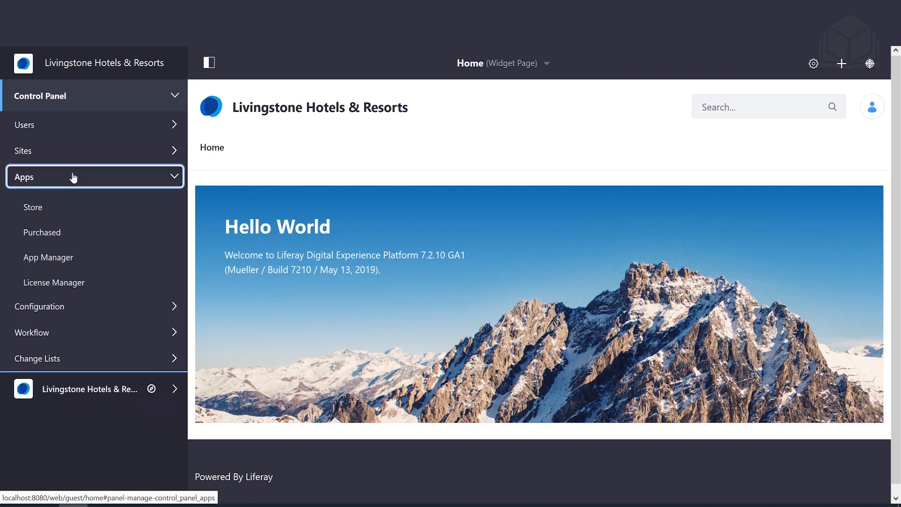
{"action": "left_click", "coordinate": [66, 261]}
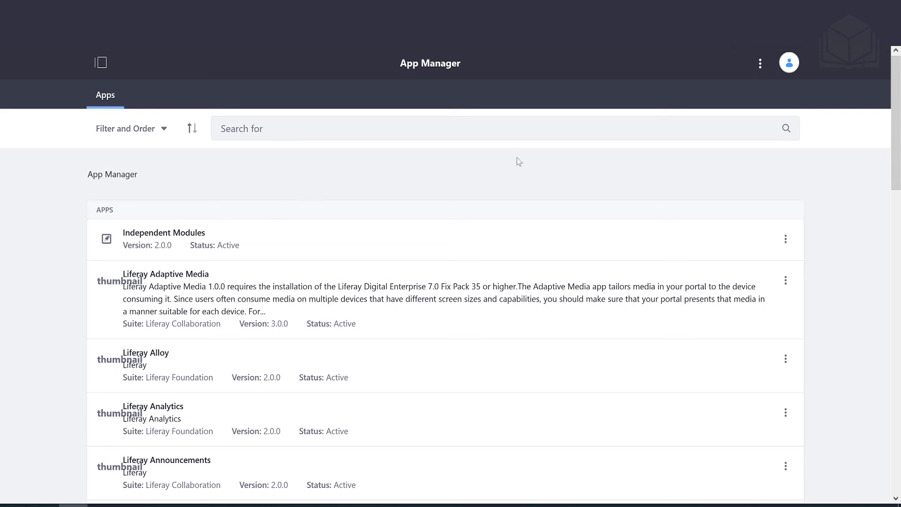
- Open the App Manager Upload dialog and its file chooser, enlarged
{"action": "left_click", "coordinate": [759, 67]}
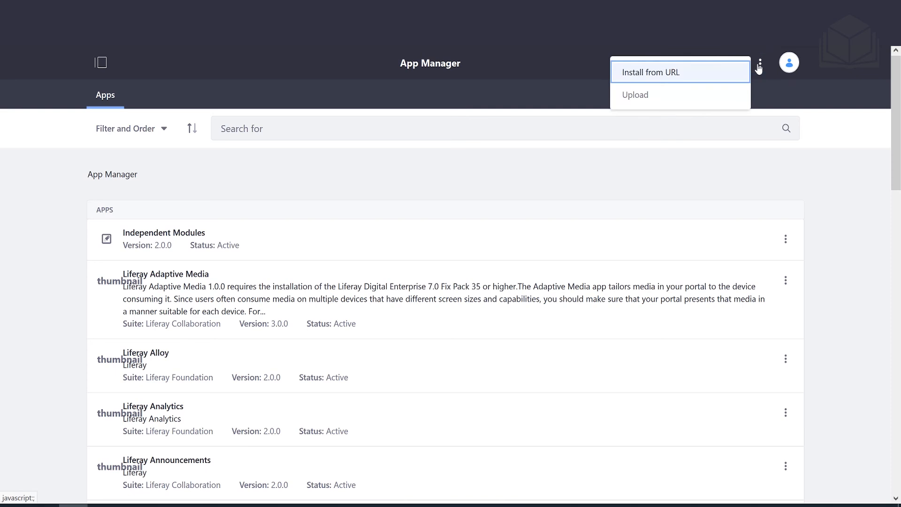
{"action": "left_click", "coordinate": [658, 96]}
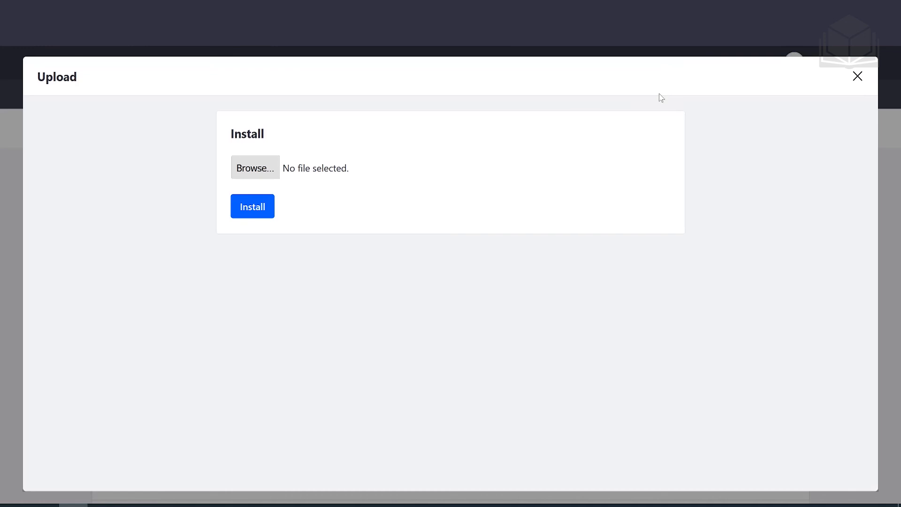
{"action": "left_click", "coordinate": [261, 176]}
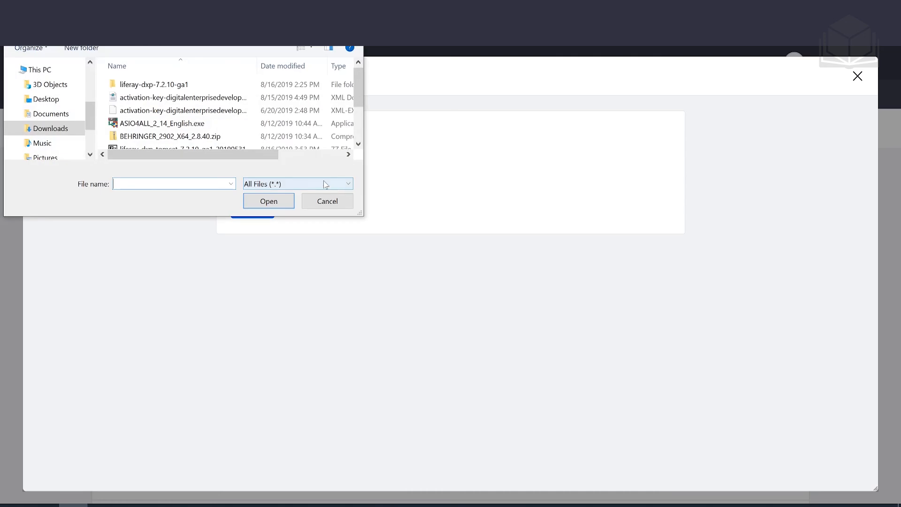
{"action": "left_click_drag", "start_coordinate": [359, 214], "coordinate": [641, 353]}
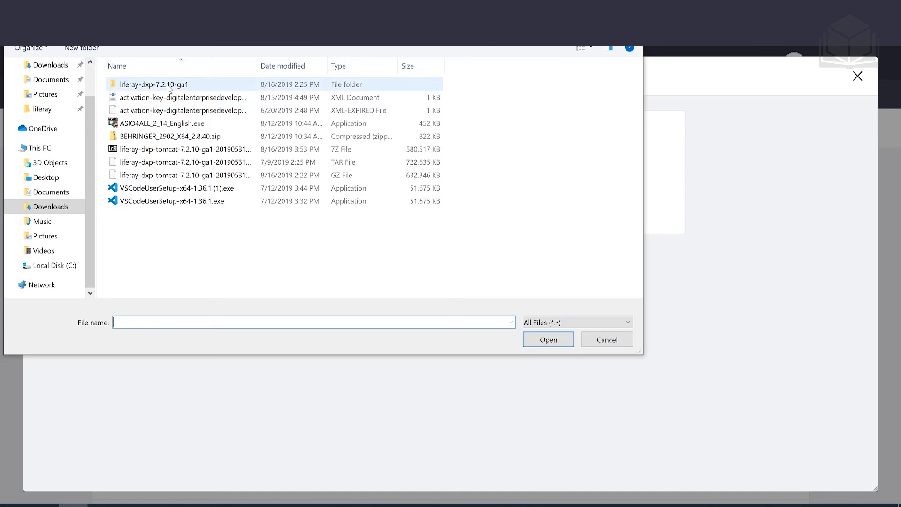
- Choose livingstone-fjord-theme.war from C:\liferay\exercises and install it
{"action": "left_click", "coordinate": [59, 270]}
{"action": "left_click", "coordinate": [159, 103]}
{"action": "double_click", "coordinate": [164, 98]}
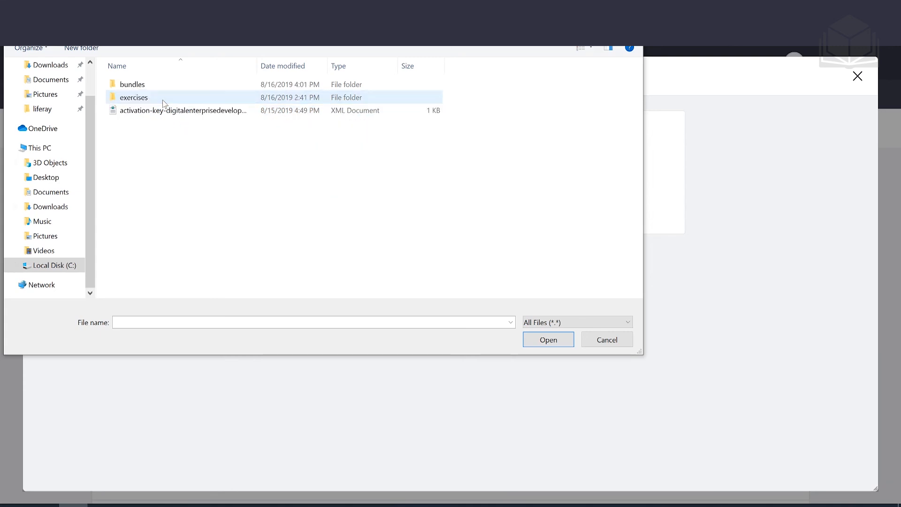
{"action": "double_click", "coordinate": [170, 97]}
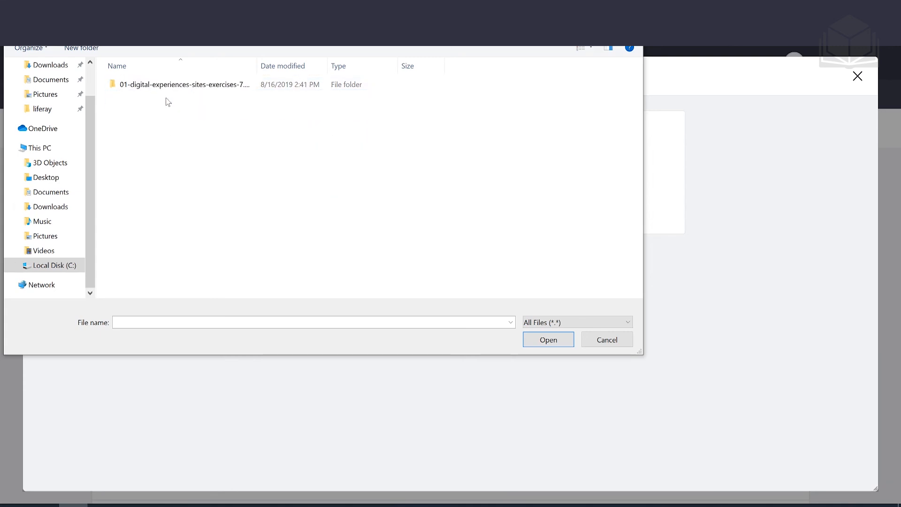
{"action": "double_click", "coordinate": [213, 89]}
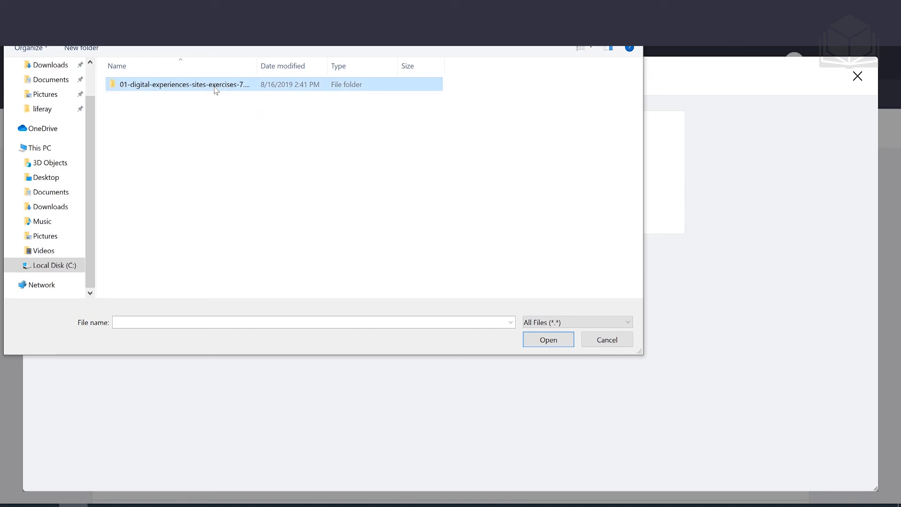
{"action": "left_click", "coordinate": [211, 97]}
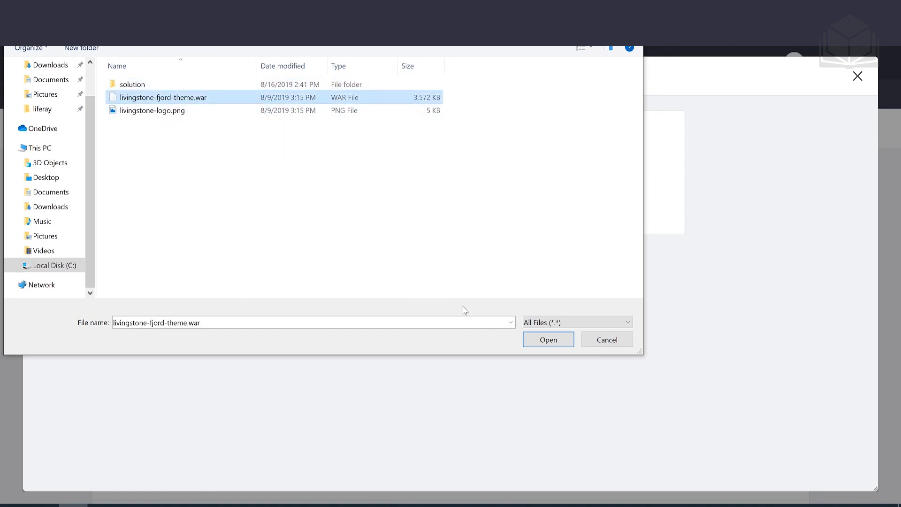
{"action": "left_click", "coordinate": [547, 342]}
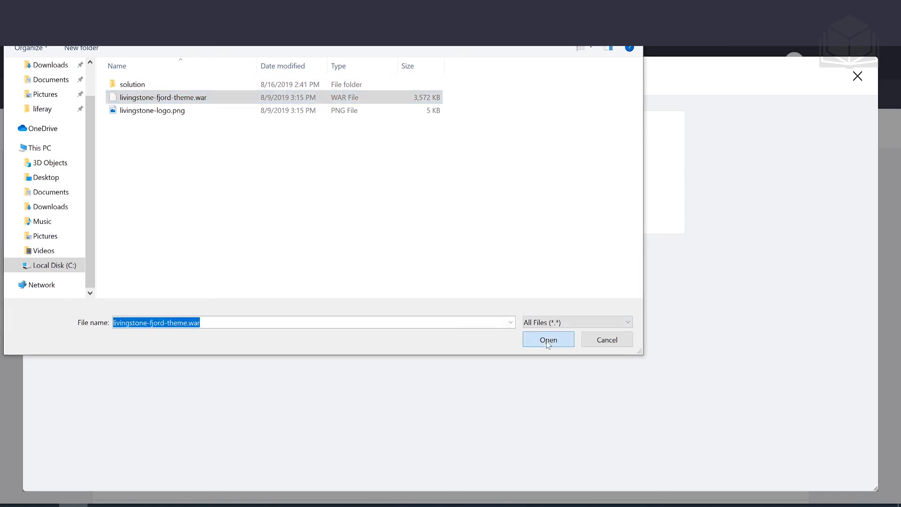
{"action": "left_click", "coordinate": [253, 214]}
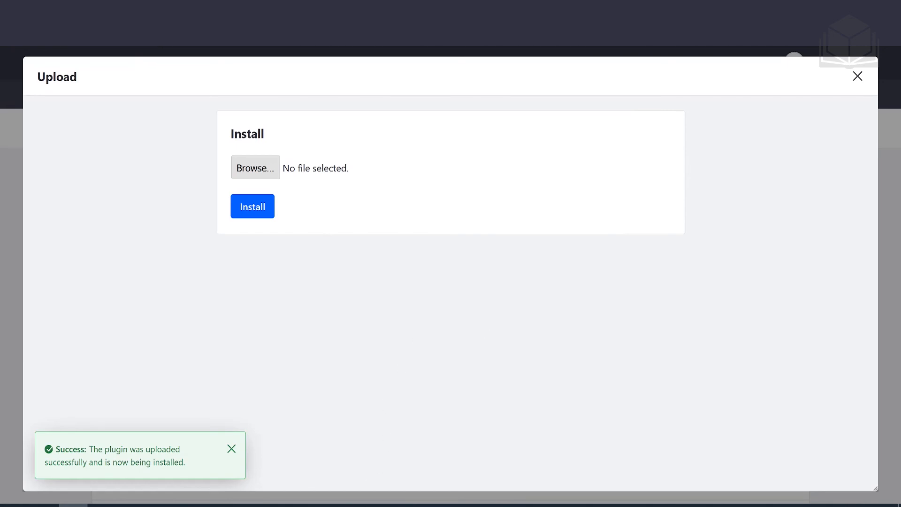
- In the Tomcat console, highlight the log line showing livingstone-fjord-theme_1.0.0 STARTED and available for use
{"action": "left_click", "coordinate": [248, 505]}
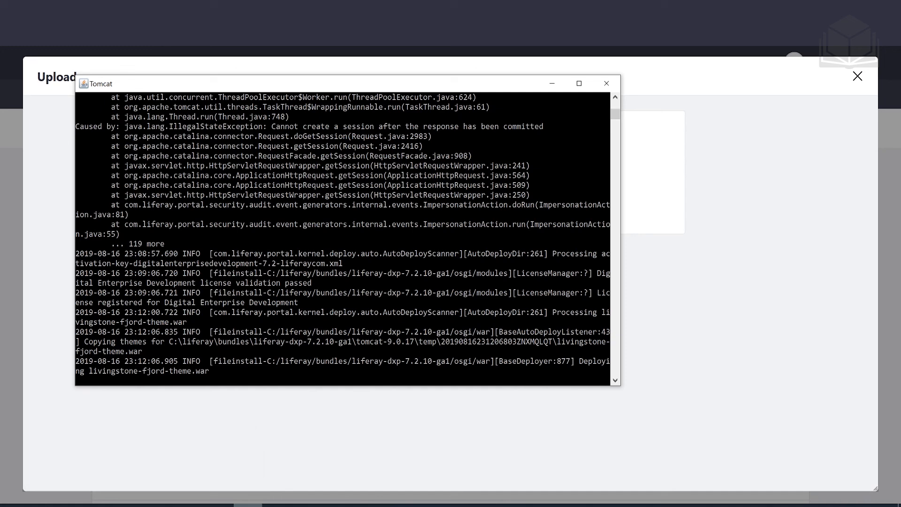
{"action": "mouse_move", "coordinate": [248, 506]}
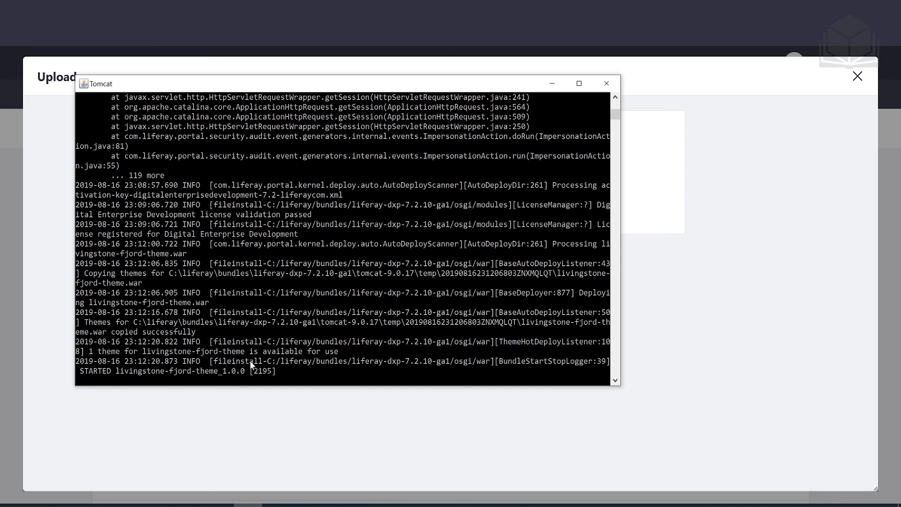
{"action": "left_click_drag", "start_coordinate": [184, 361], "coordinate": [282, 371]}
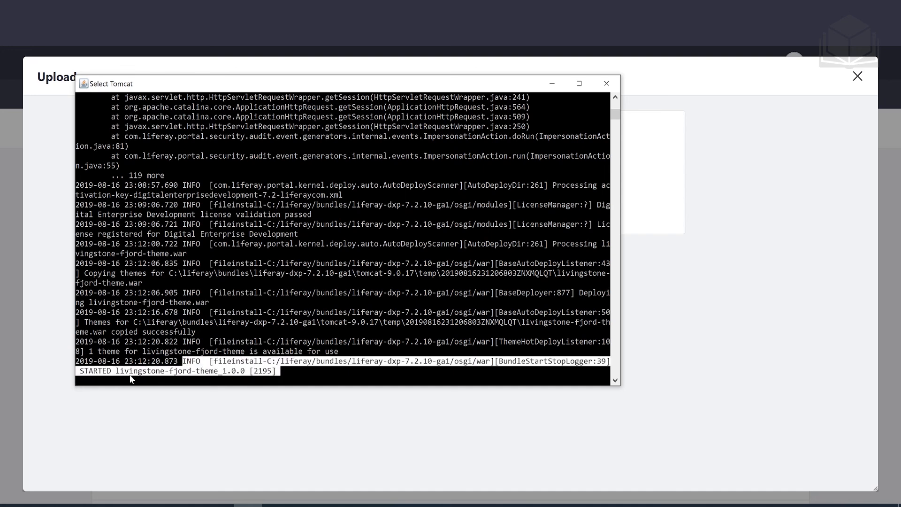
- Return to the browser's empty Upload install form, leaving the Tomcat console behind
{"action": "left_click", "coordinate": [385, 435]}
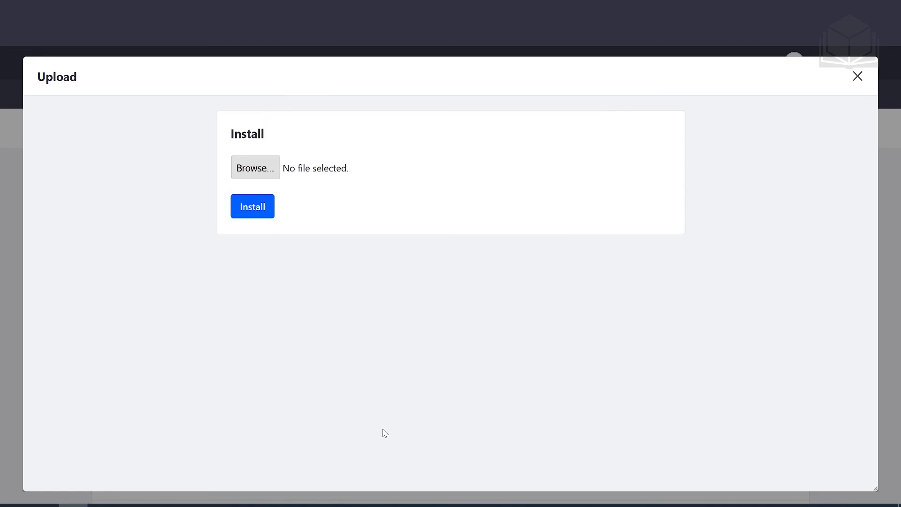